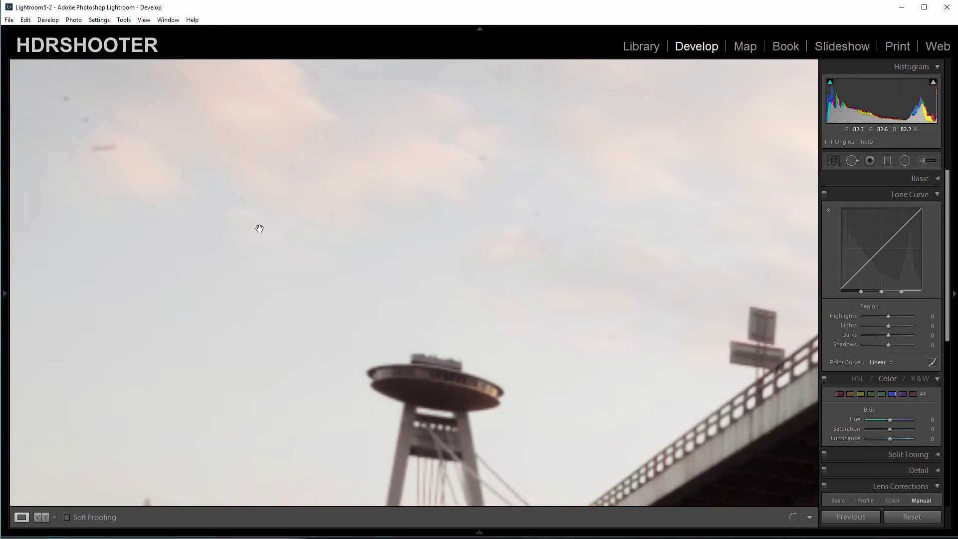
Pan the zoomed Develop view to the dusty sky above the tower.
drag(259, 227, 400, 286)
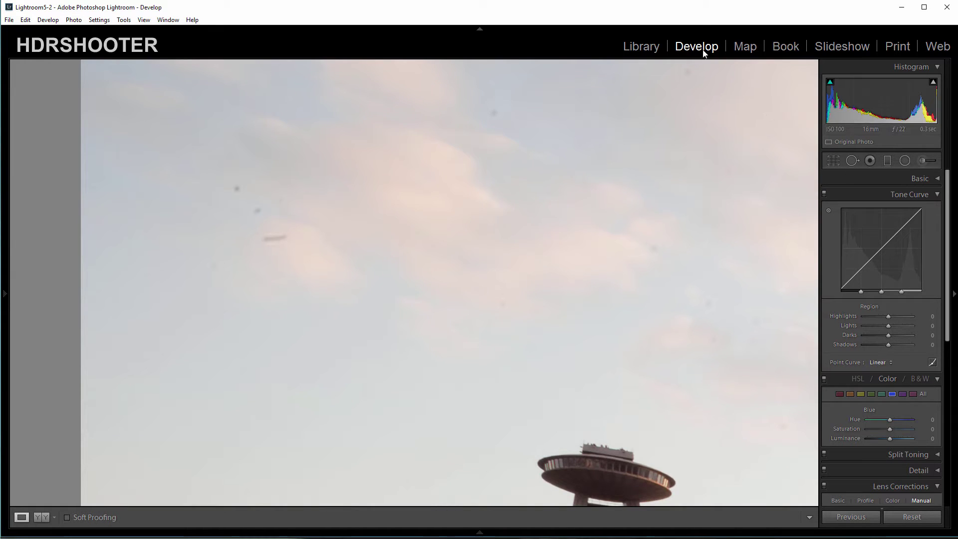
With Spot Removal set to Heal size 24, heal two dark specks in the upper sky.
click(853, 161)
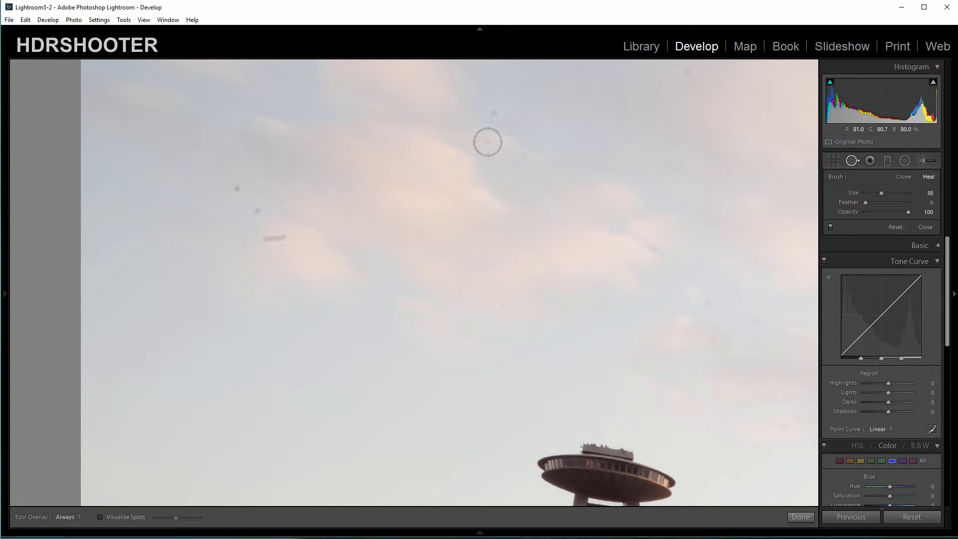
drag(882, 192, 876, 191)
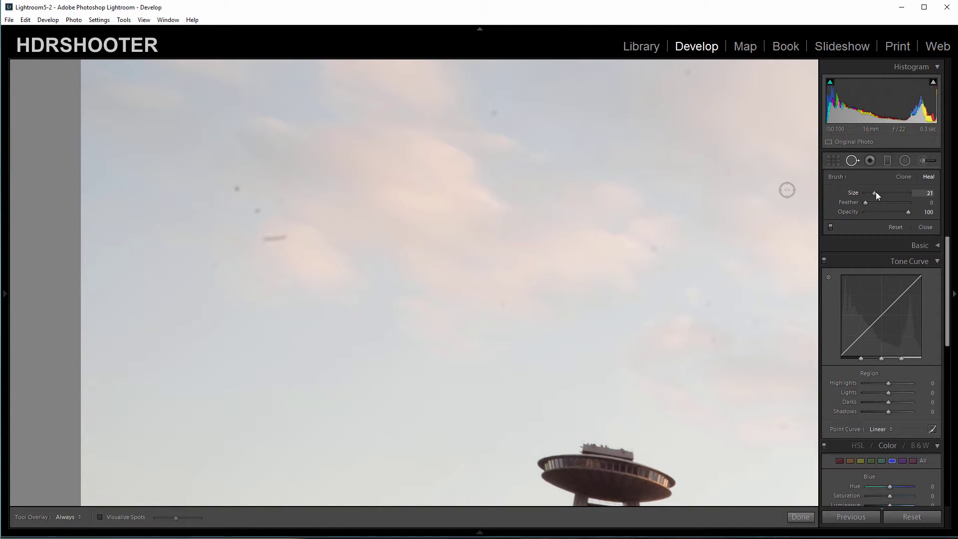
click(493, 113)
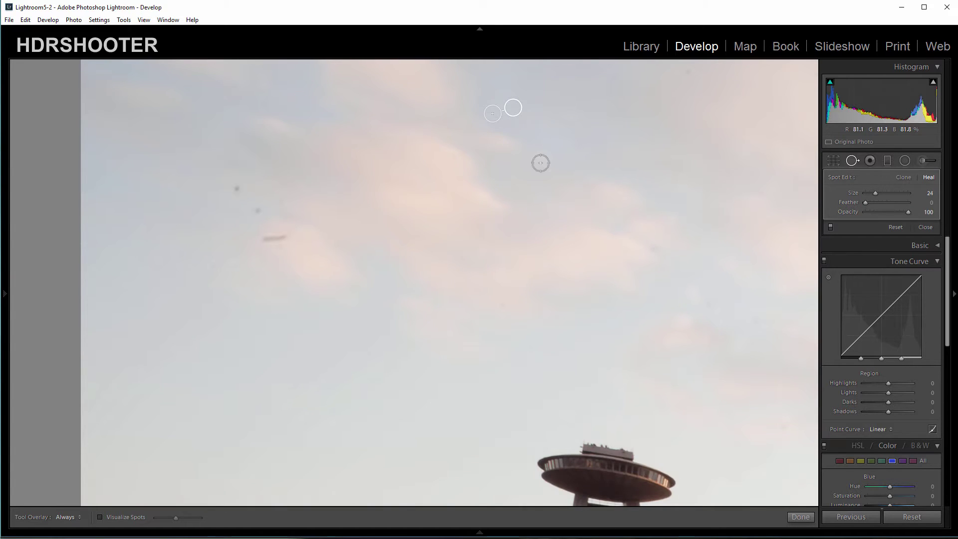
click(236, 190)
Using Visualize Spots, heal specks mid-sky, left, near the top edge, and above the streak.
click(129, 518)
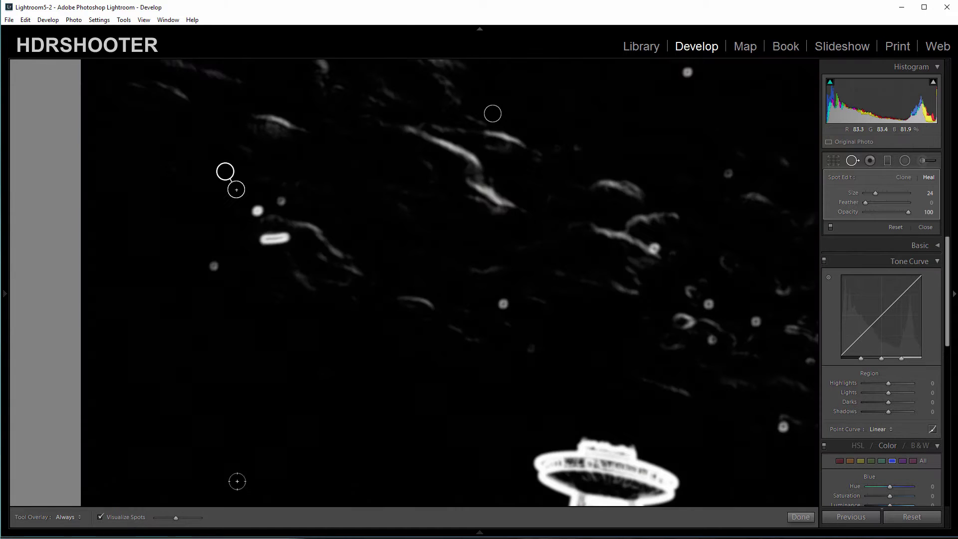
click(503, 305)
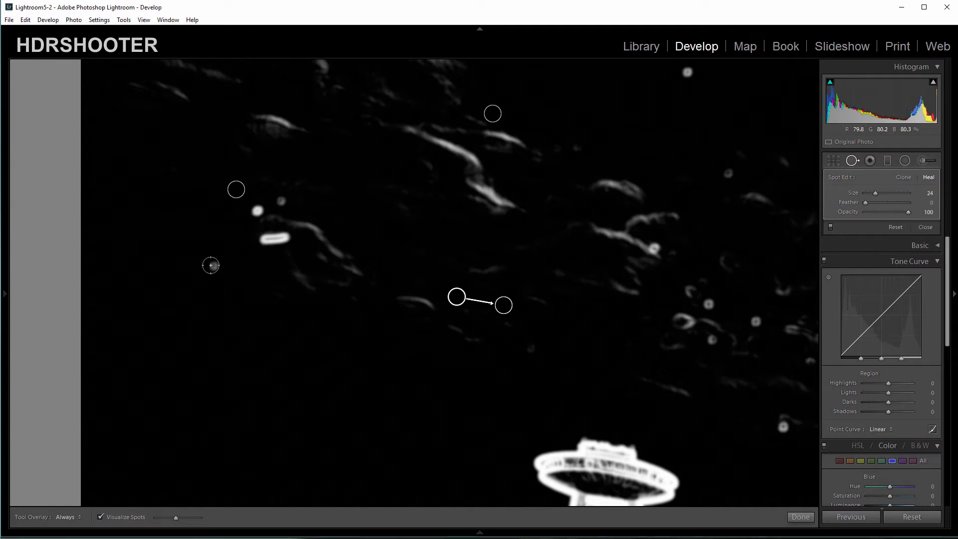
click(211, 265)
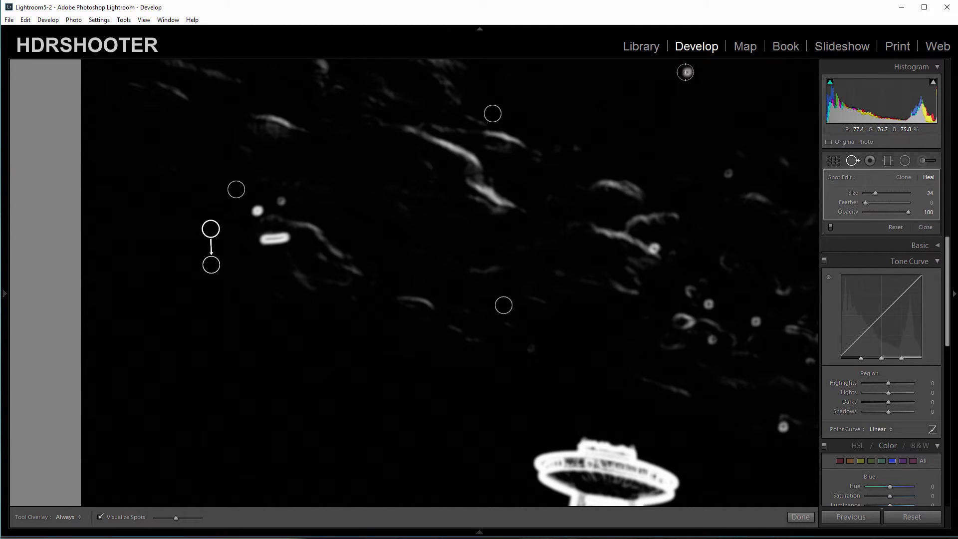
click(685, 72)
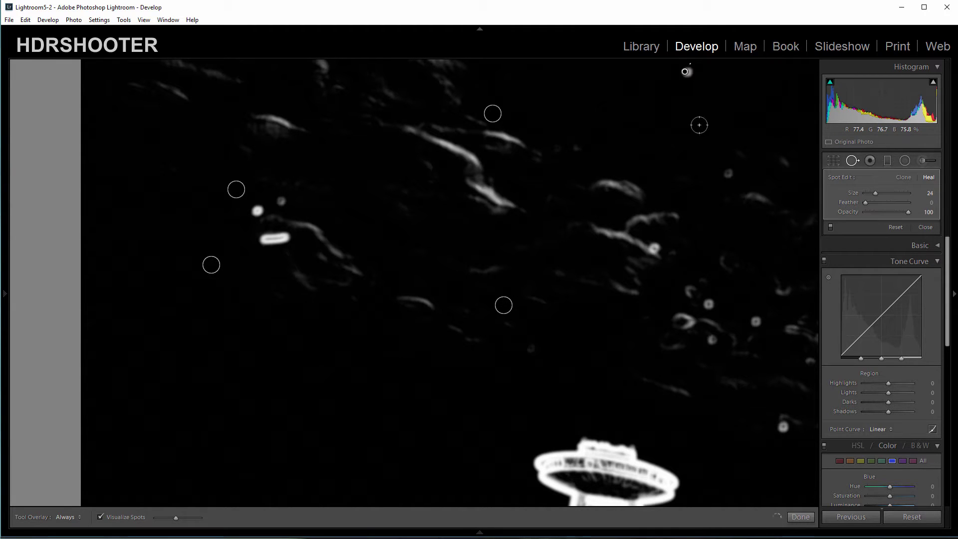
click(101, 517)
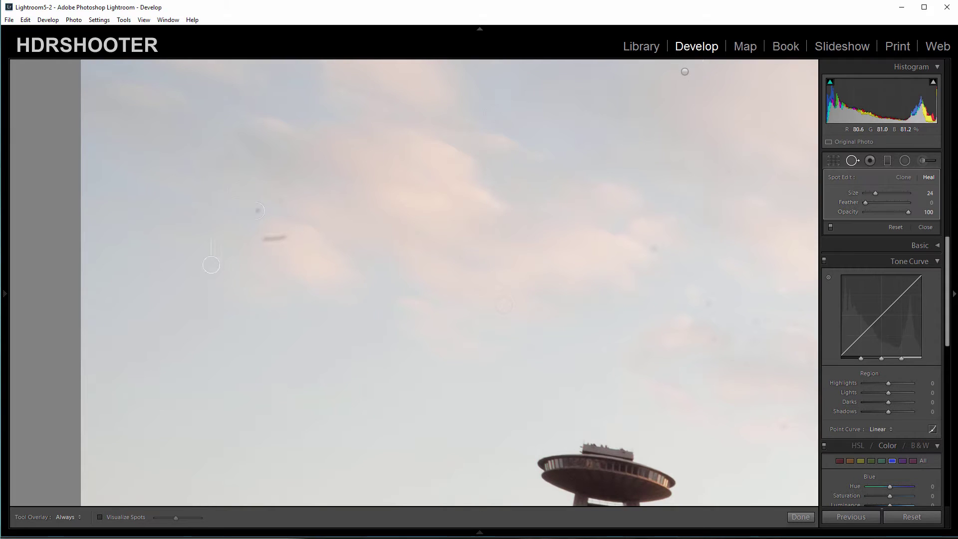
click(208, 219)
mouse_move(208, 210)
mouse_down()
mouse_move(211, 190)
mouse_move(210, 222)
mouse_move(210, 184)
mouse_move(203, 211)
mouse_move(197, 203)
mouse_up()
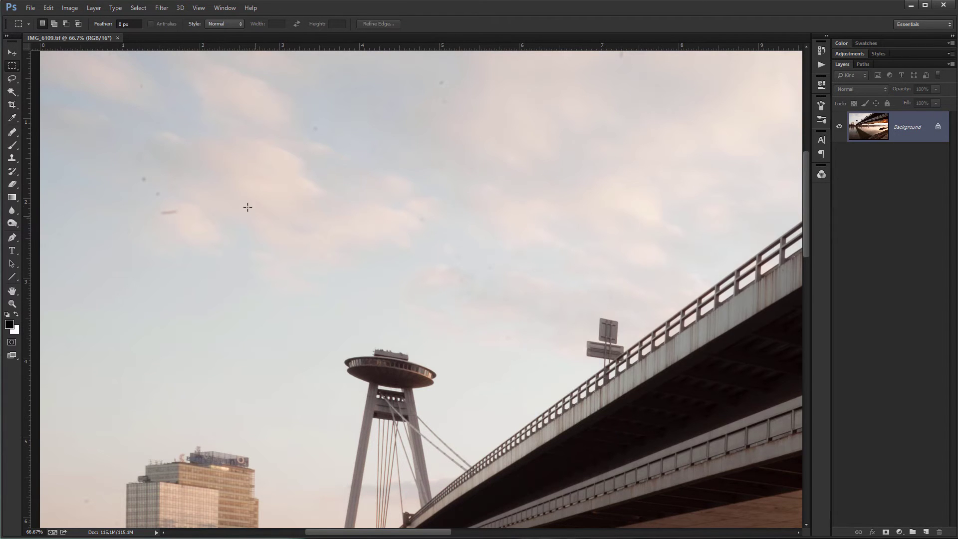
Zoom to 200% on the sky streak and bring up the healing tools flyout.
click(169, 191)
drag(242, 230, 437, 248)
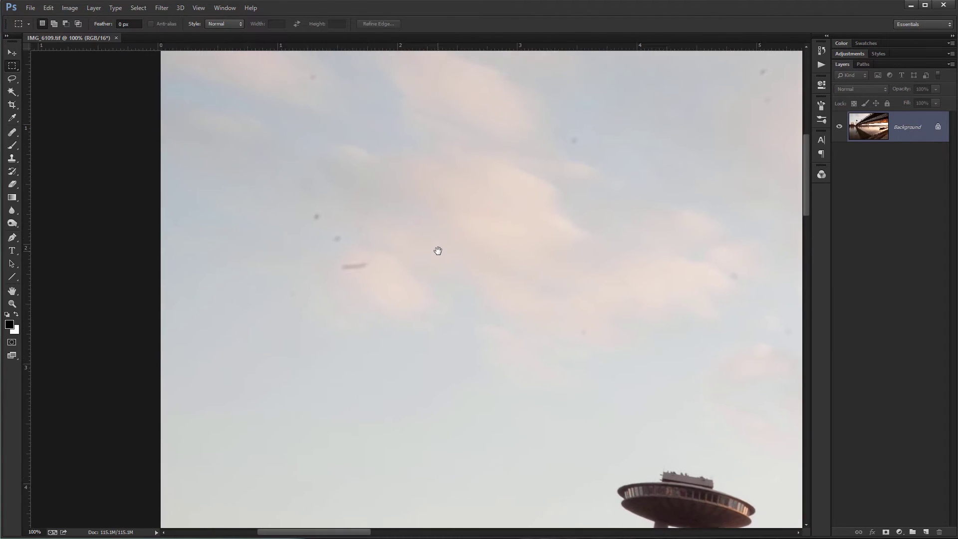
click(359, 246)
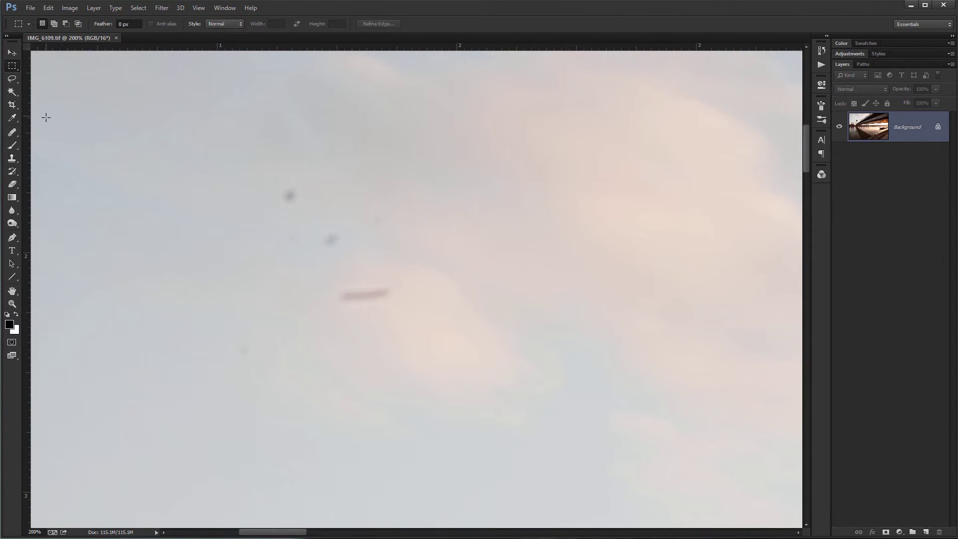
click(12, 133)
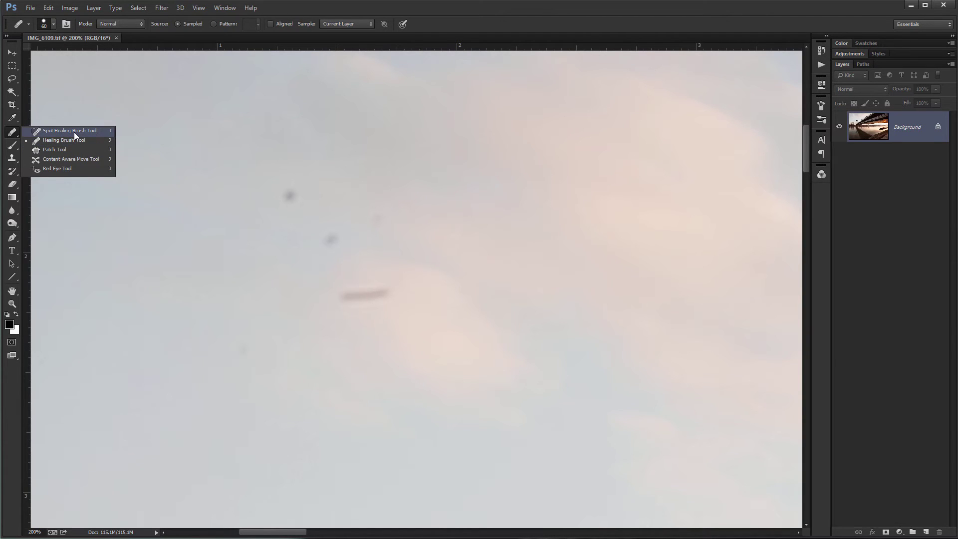
click(74, 131)
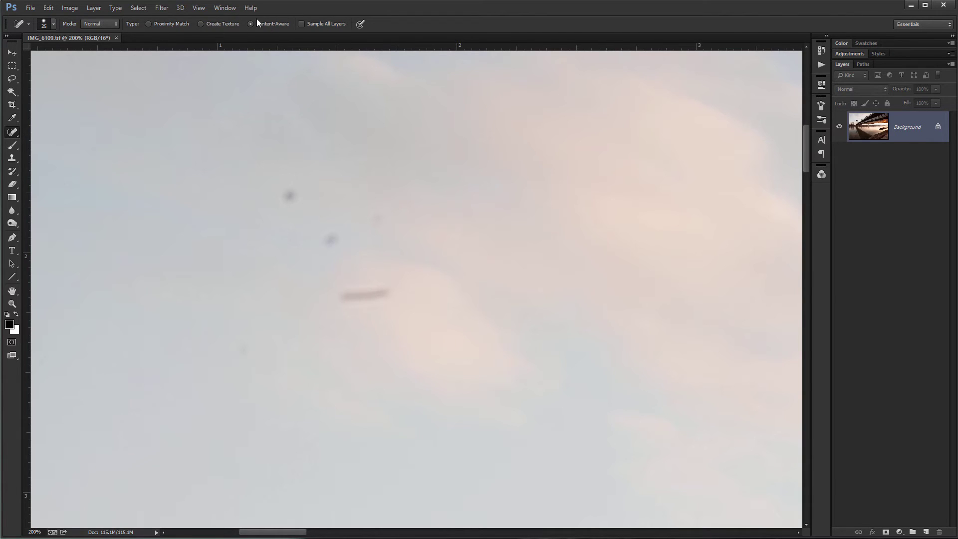
drag(291, 192, 291, 192)
mouse_move(324, 232)
mouse_down()
mouse_move(339, 239)
mouse_move(315, 266)
mouse_up()
drag(384, 215, 375, 218)
click(12, 78)
mouse_move(354, 282)
mouse_down()
mouse_move(343, 310)
mouse_move(384, 305)
mouse_move(381, 280)
mouse_up()
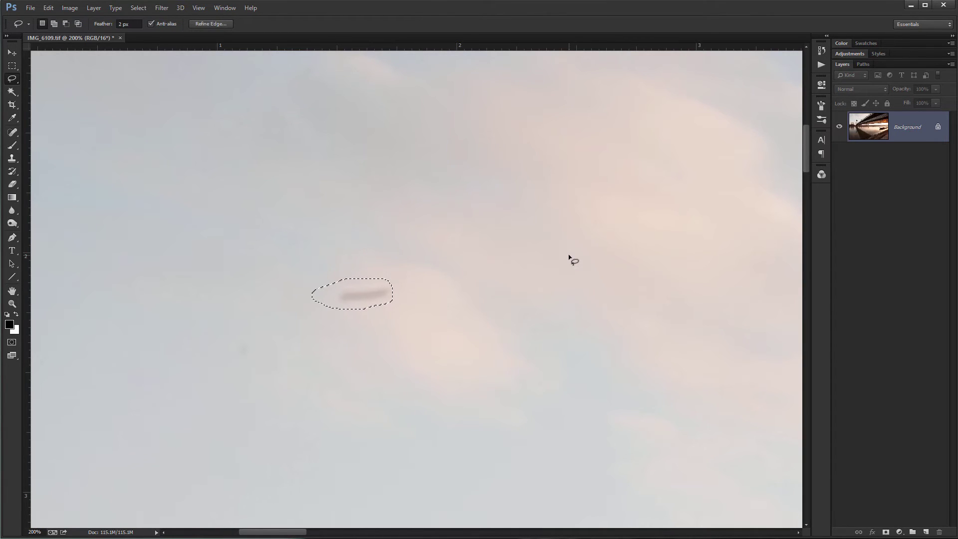
key(shift+BackSpace)
key(Return)
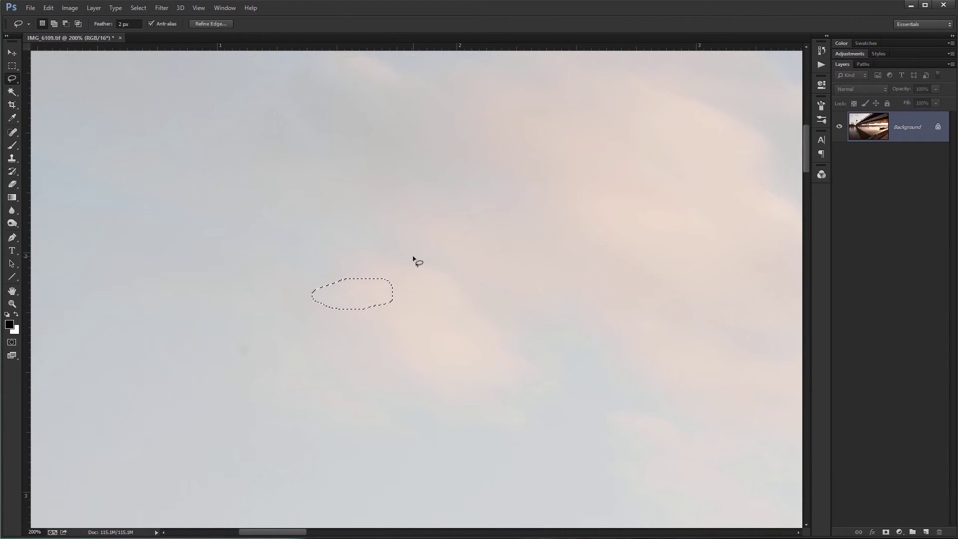
key(ctrl+z)
key(ctrl+d)
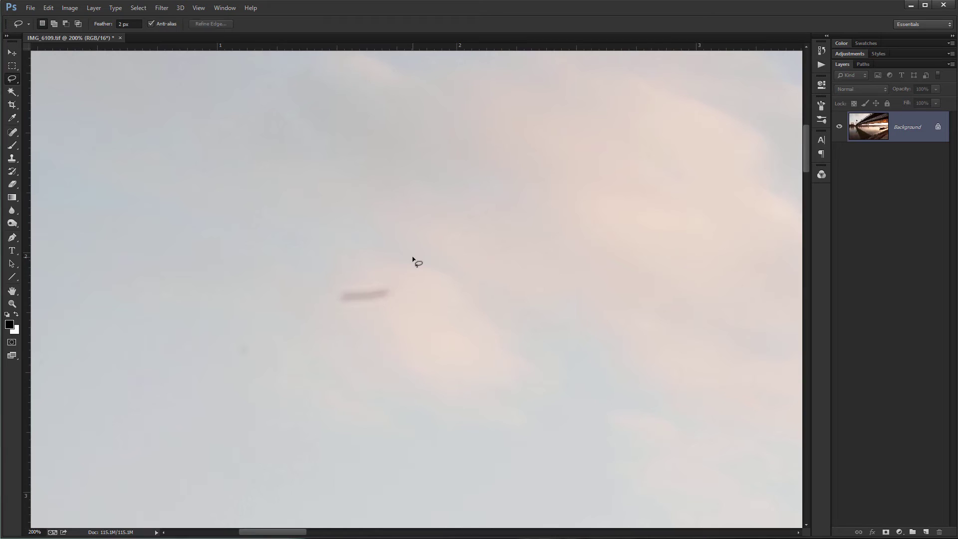
key(ctrl+alt+z)
key(ctrl+alt+z)
Pick the Healing Brush at size 35 and sample clean sky as the source.
click(5, 132)
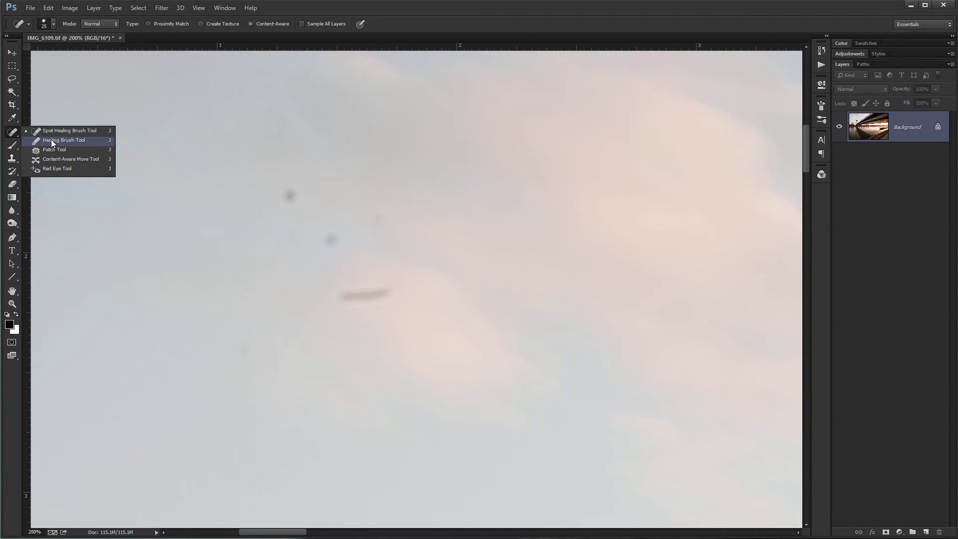
click(53, 144)
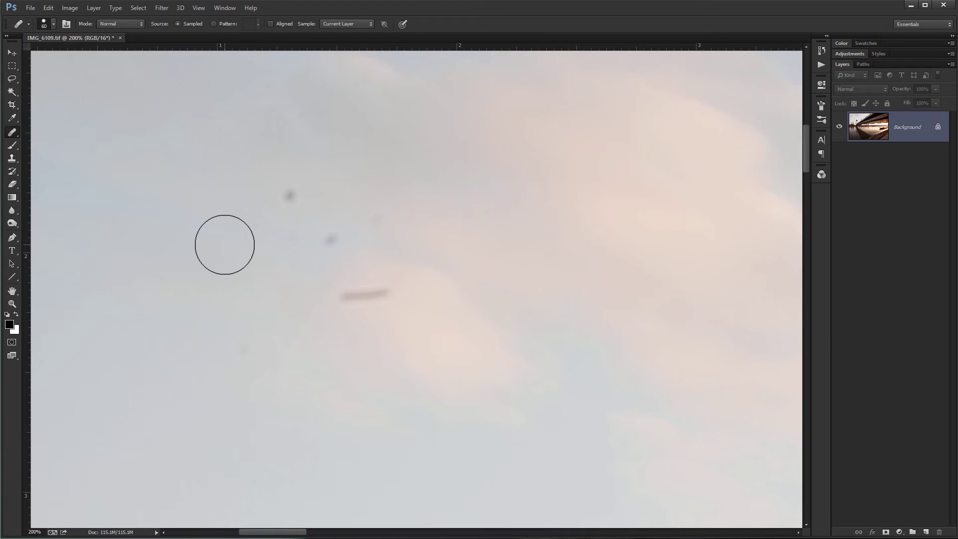
key(bracketleft)
key(bracketleft)
key(bracketleft)
alt+click(154, 228)
Heal the two dark specks and the faint speck above the streak, then undo and restart.
click(286, 194)
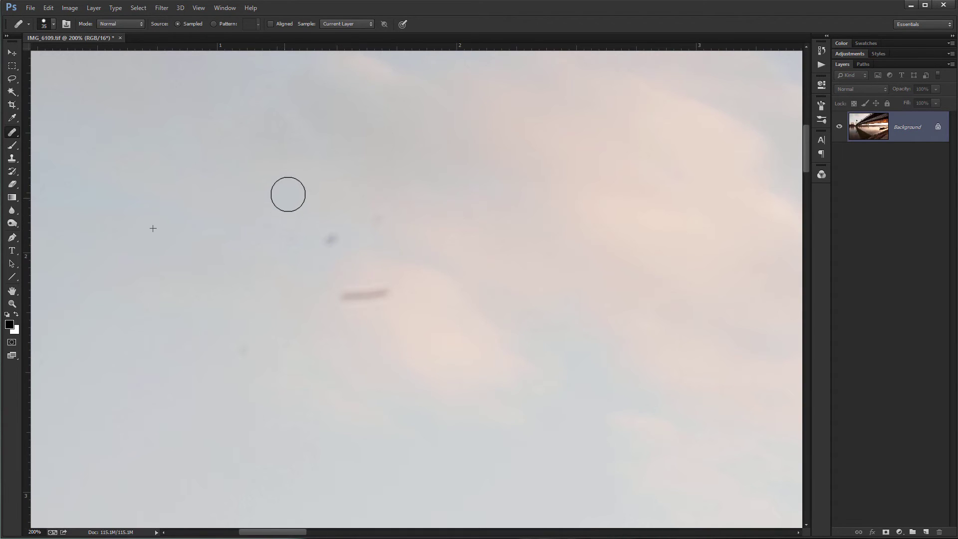
click(330, 239)
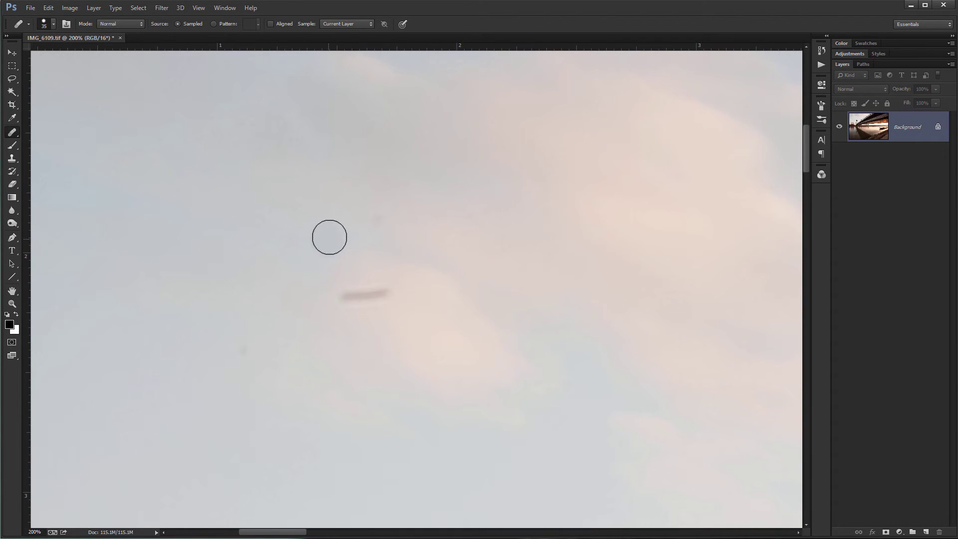
click(375, 217)
click(767, 280)
key(ctrl+alt+z)
key(ctrl+alt+z)
key(ctrl+alt+z)
key(ctrl+alt+z)
click(399, 215)
With the Patch Tool, patch the dark spot onto clean sky and deselect.
right_click(15, 136)
click(54, 150)
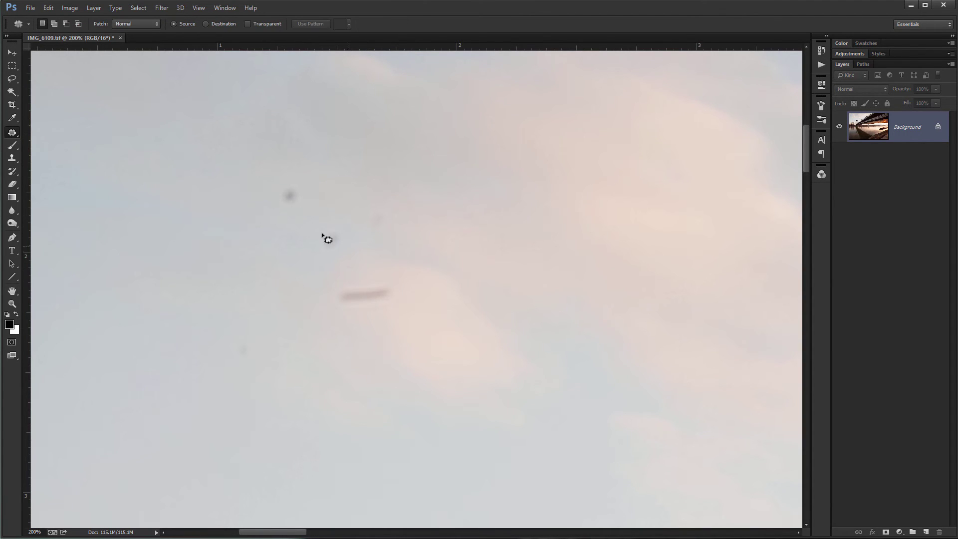
mouse_move(287, 179)
mouse_down()
mouse_move(272, 202)
mouse_move(286, 211)
mouse_move(307, 198)
mouse_move(304, 185)
mouse_move(263, 198)
mouse_move(221, 195)
mouse_up()
mouse_move(325, 248)
mouse_down()
mouse_move(336, 259)
mouse_move(342, 246)
mouse_move(342, 195)
mouse_move(394, 222)
mouse_move(362, 203)
mouse_move(325, 210)
mouse_up()
key(ctrl+d)
Patch the dark streak with clean sky, then undo the patches to restore the spots.
key(ctrl+d)
mouse_move(352, 286)
mouse_down()
mouse_move(355, 315)
mouse_move(349, 280)
mouse_move(407, 342)
mouse_up()
key(ctrl+d)
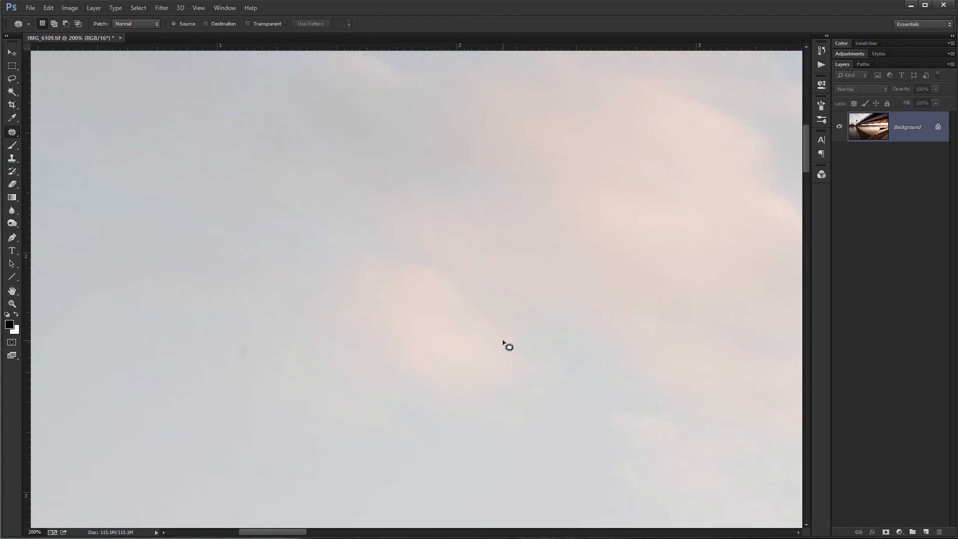
key(ctrl+alt+z)
key(ctrl+alt+z)
key(ctrl+alt+z)
key(ctrl+alt+z)
key(ctrl+alt+z)
key(ctrl+alt+z)
key(ctrl+alt+z)
key(ctrl+alt+z)
key(ctrl+alt+z)
key(ctrl+alt+z)
key(ctrl+alt+z)
key(ctrl+alt+z)
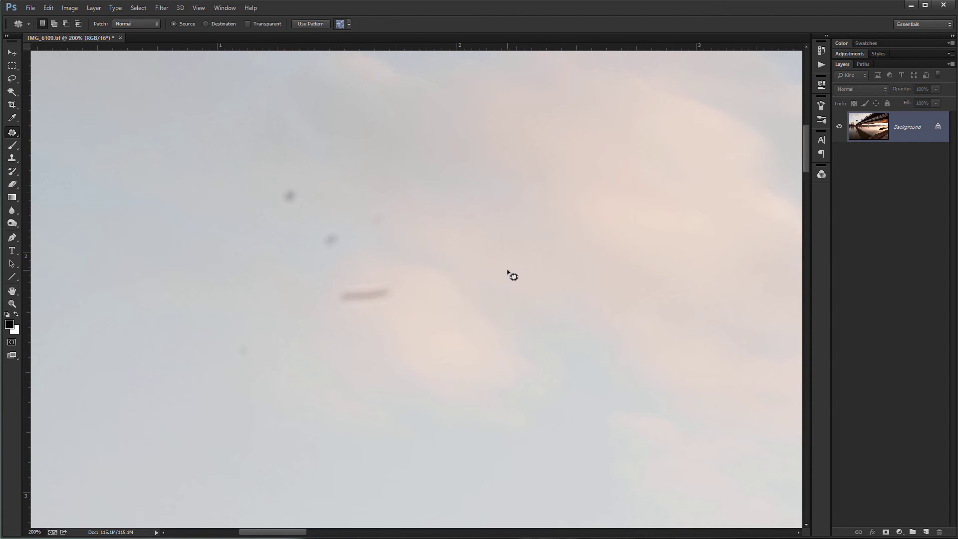
key(ctrl+alt+z)
Add a Curves adjustment layer and bend its curve into an extreme contrast wave.
click(899, 532)
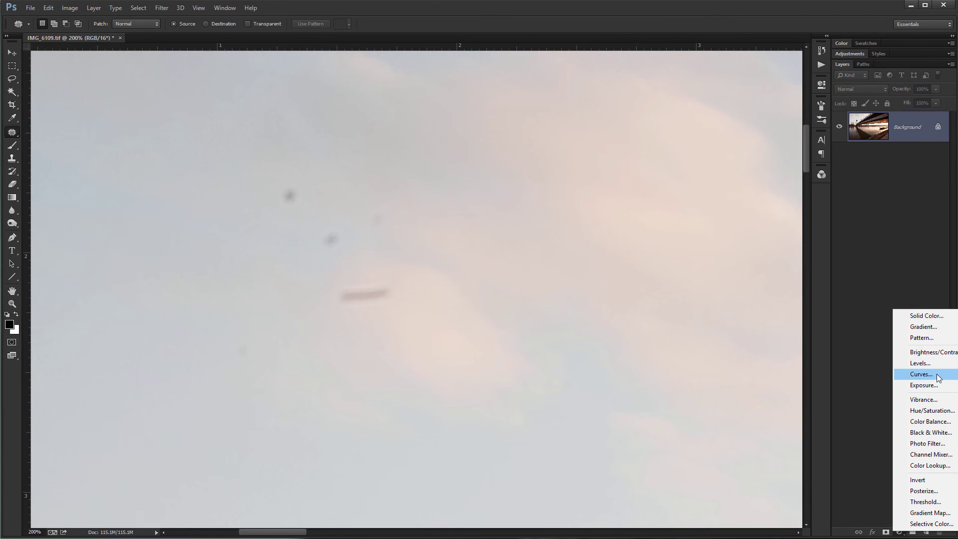
click(922, 374)
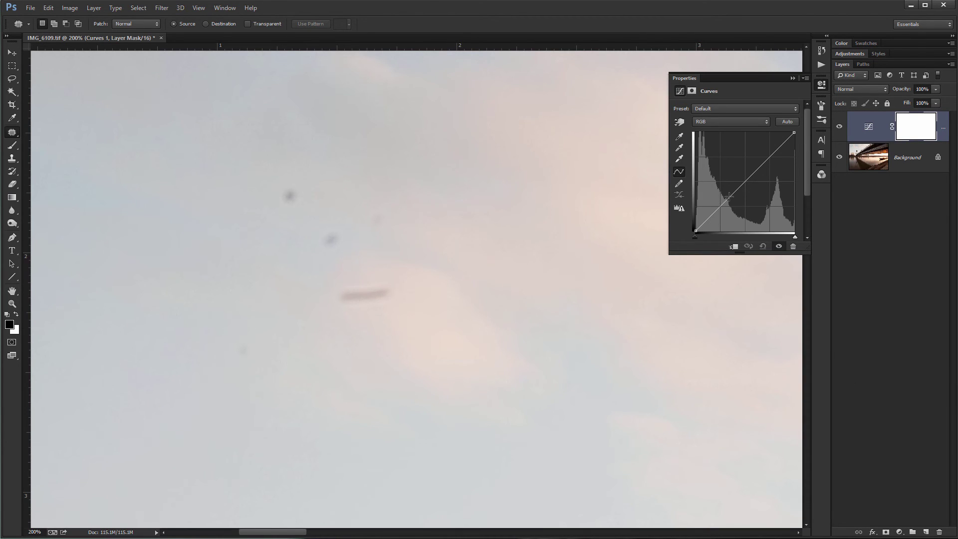
drag(730, 197, 770, 215)
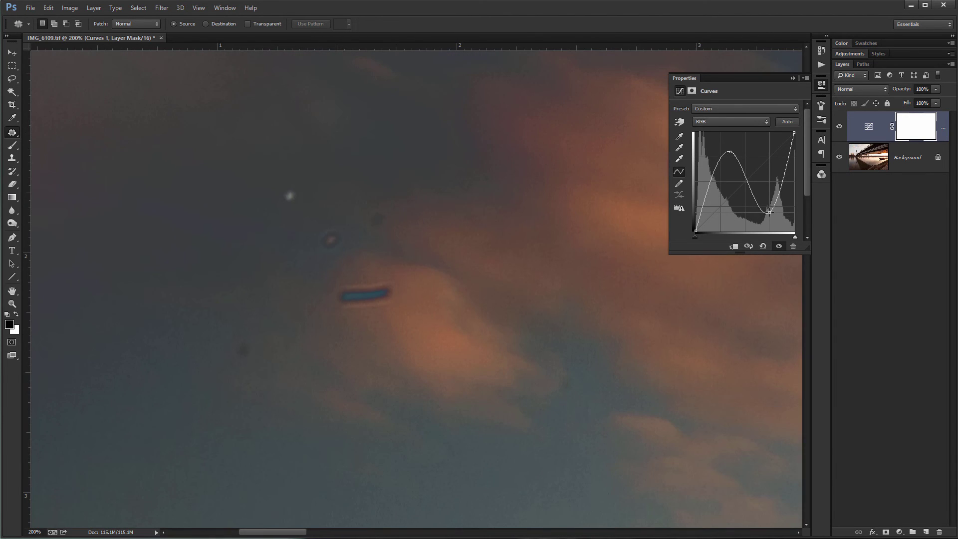
drag(730, 152, 731, 142)
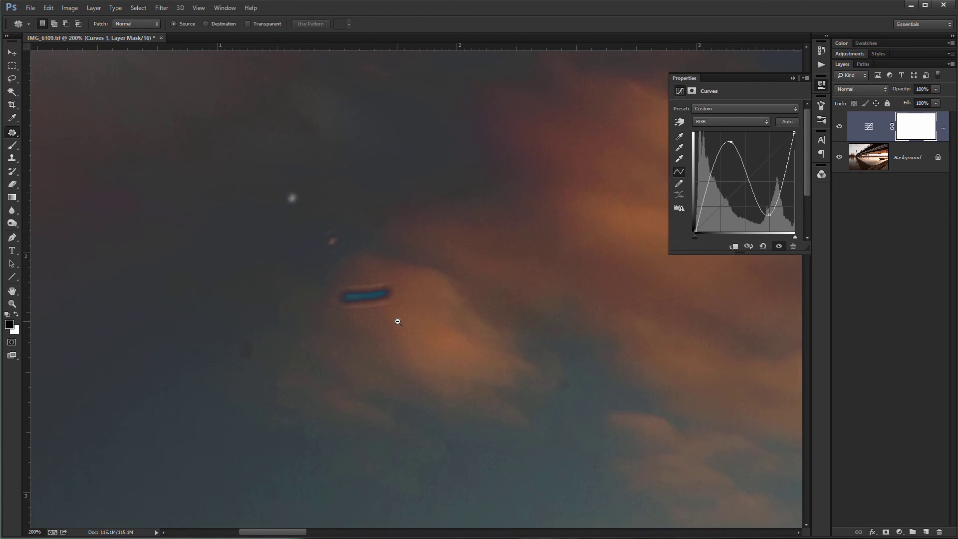
Reposition the view over the sky and toggle the Curves layer off and on to compare.
scroll(400, 327, down, 3)
drag(421, 325, 347, 304)
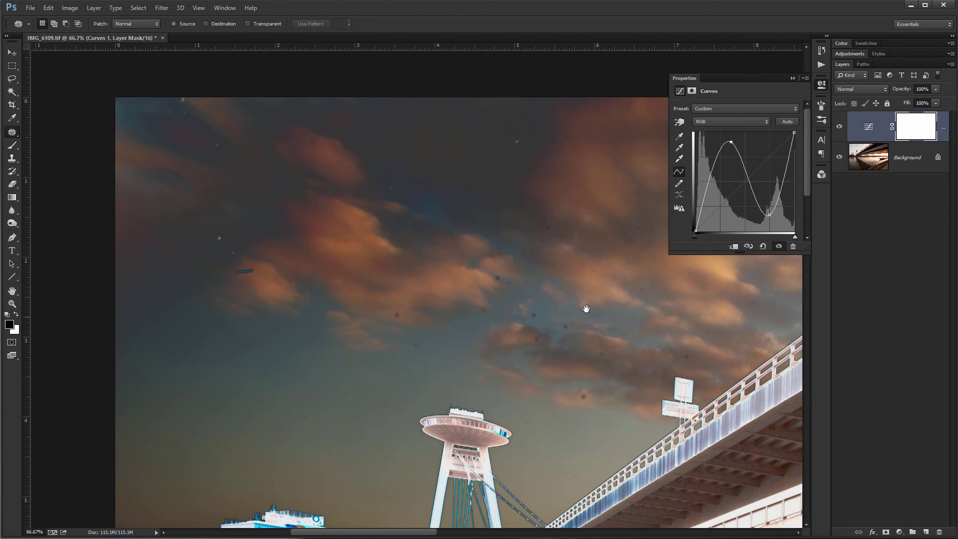
drag(424, 341, 423, 306)
click(372, 297)
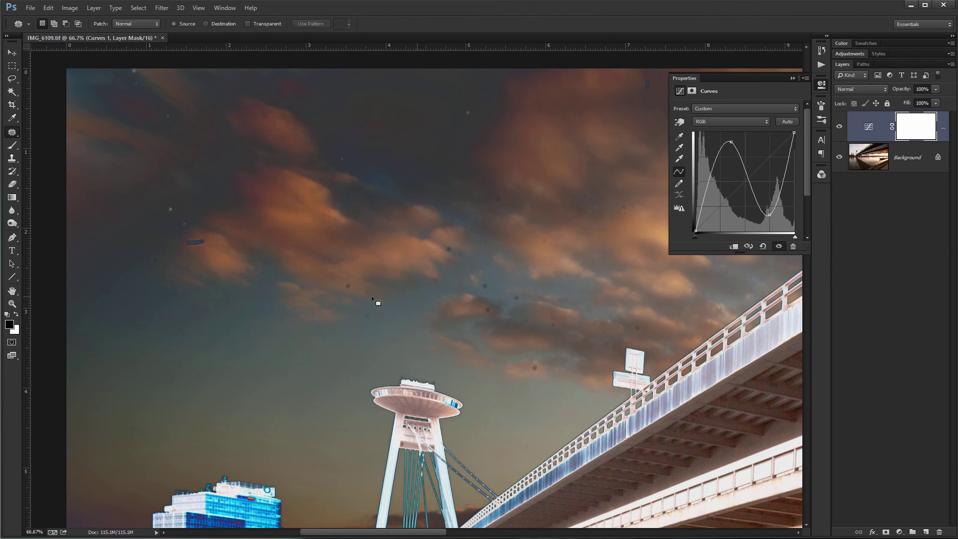
click(840, 127)
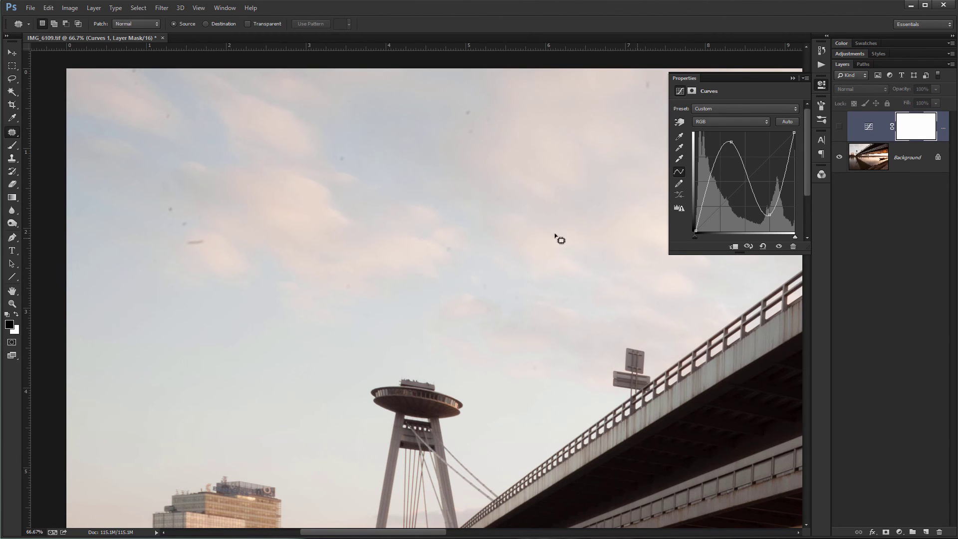
click(840, 128)
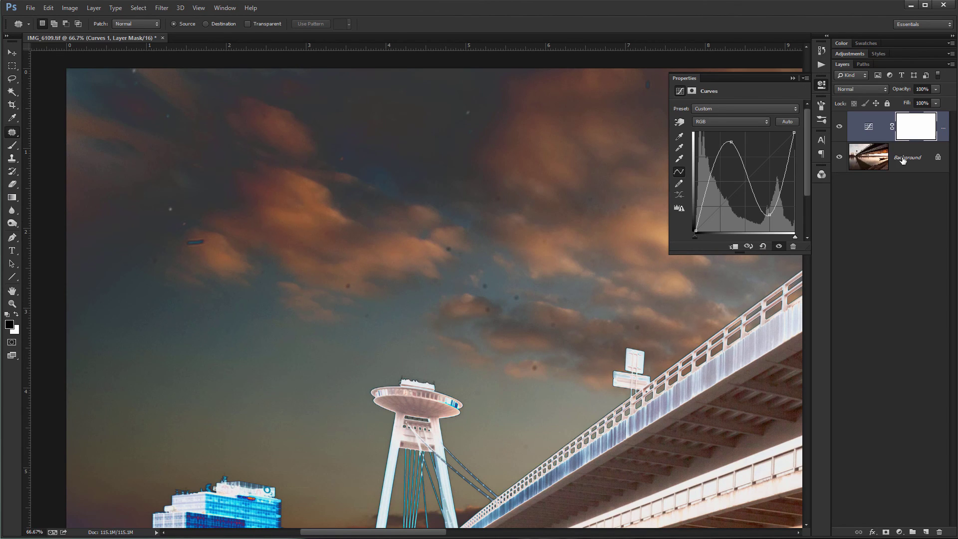
On the Background layer with Properties closed, patch the first dark sky spot away.
click(875, 157)
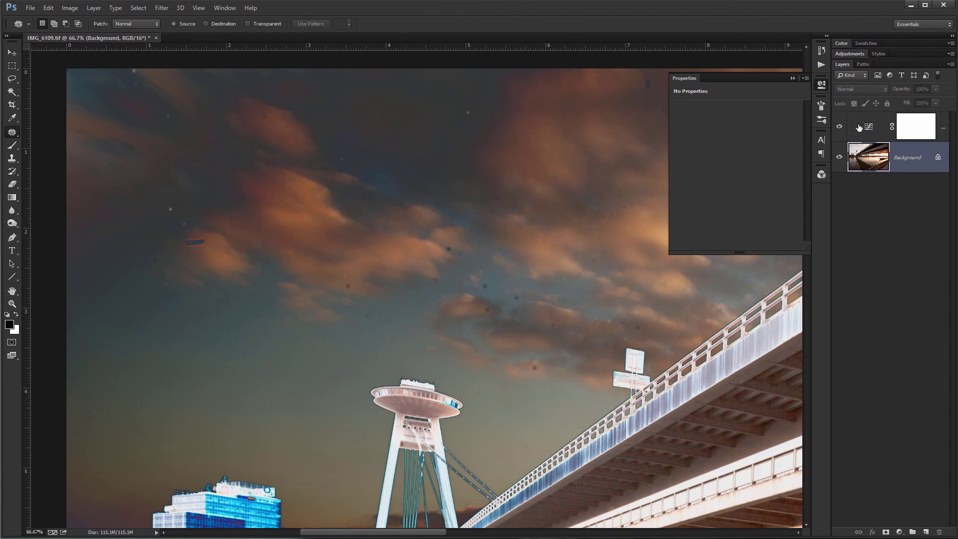
click(820, 86)
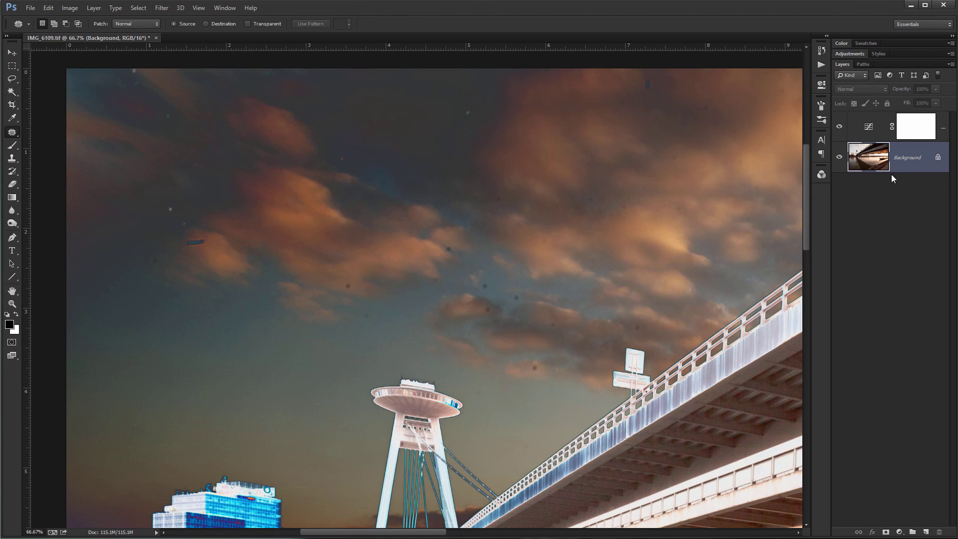
scroll(514, 322, up, 3)
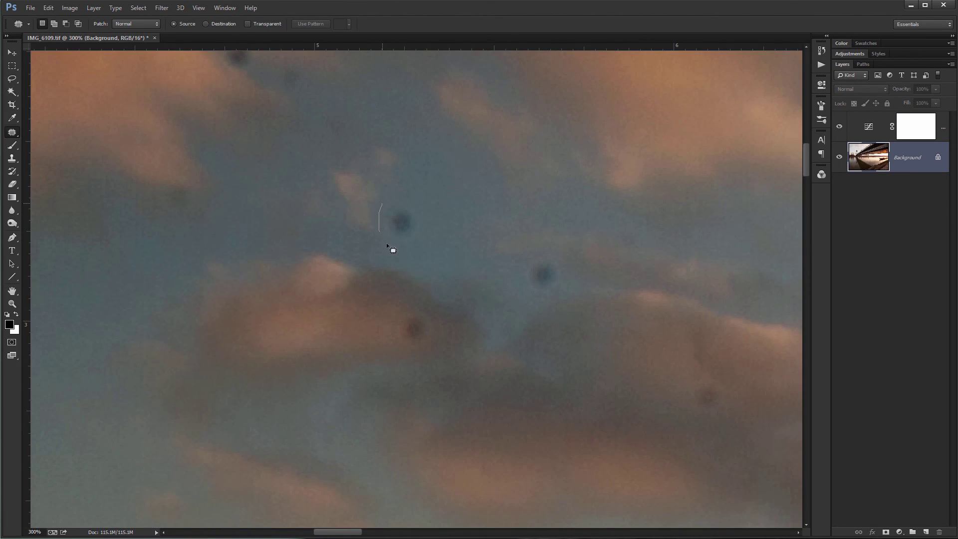
drag(427, 231, 472, 199)
key(ctrl+d)
Patch two more dark spots in the clouds onto clean sky.
mouse_move(558, 296)
mouse_down()
mouse_move(552, 280)
mouse_move(469, 288)
mouse_up()
key(ctrl+d)
mouse_move(415, 312)
mouse_down()
mouse_move(384, 336)
mouse_move(419, 328)
mouse_move(340, 343)
mouse_up()
key(ctrl+d)
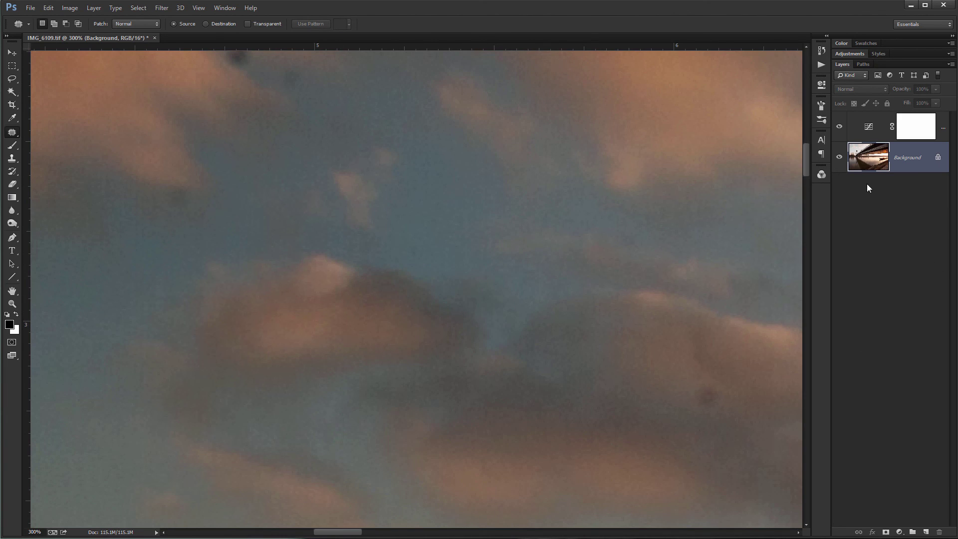
Check the result by hiding and showing Curves 1 with the whole photo fitted on screen.
click(842, 128)
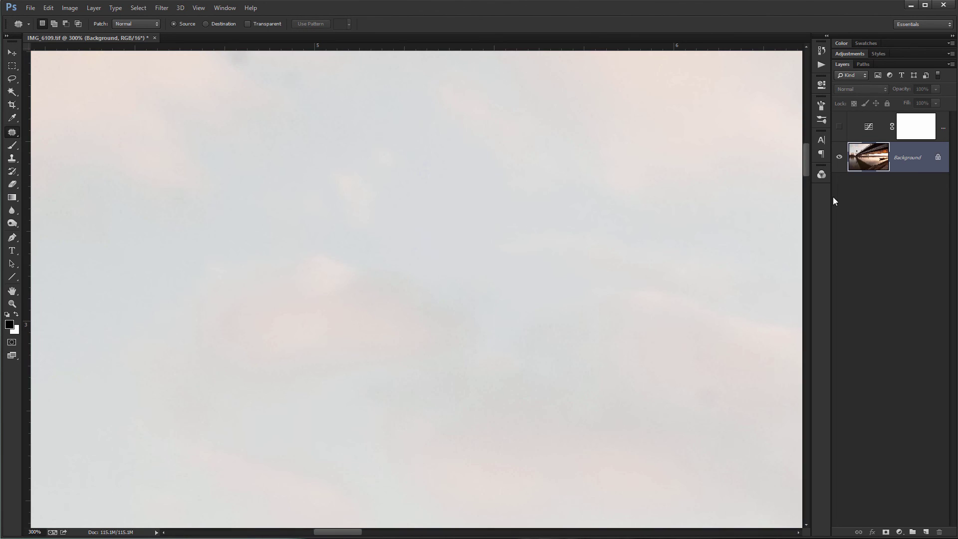
key(ctrl+0)
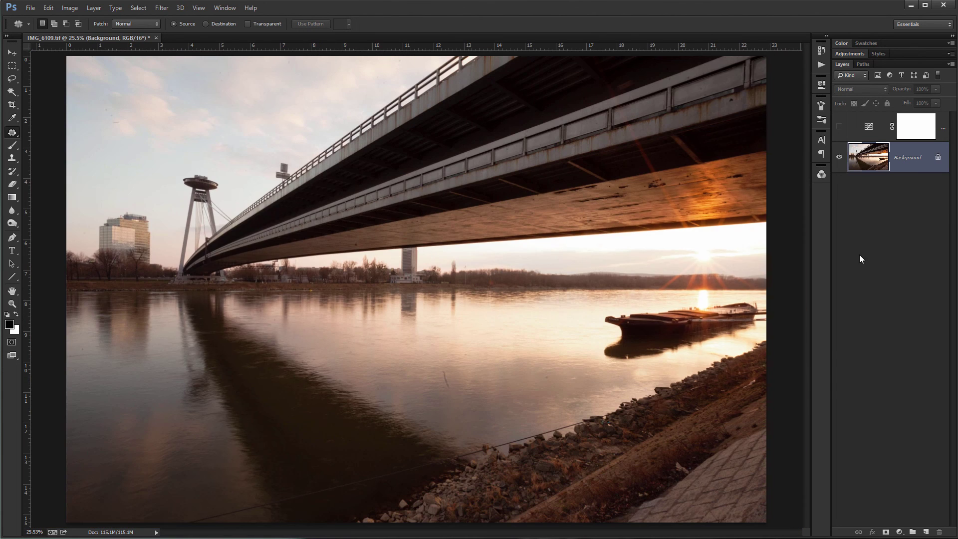
click(841, 128)
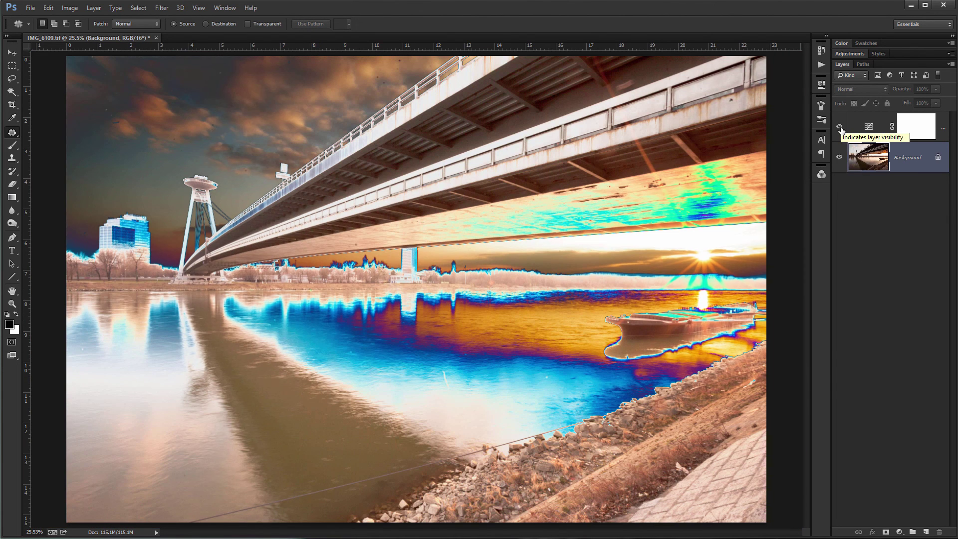
Zoom into the sky above the tower, then drag Curves 1 to the Delete Layer trash.
drag(204, 122, 567, 268)
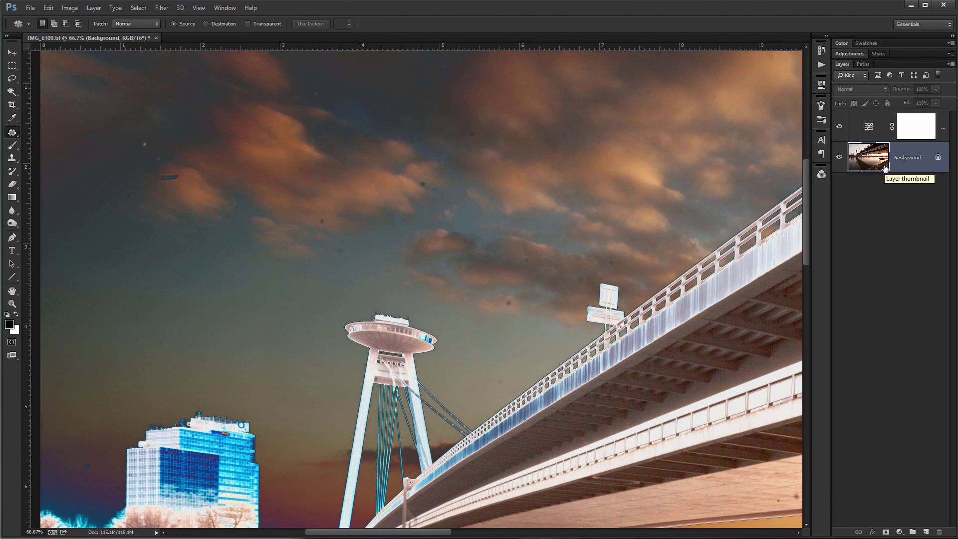
click(869, 126)
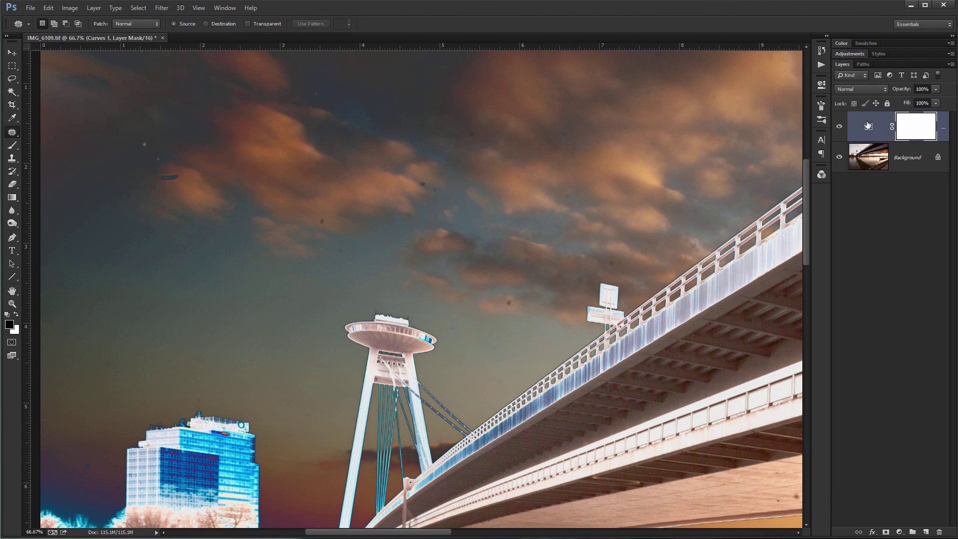
drag(869, 126, 940, 532)
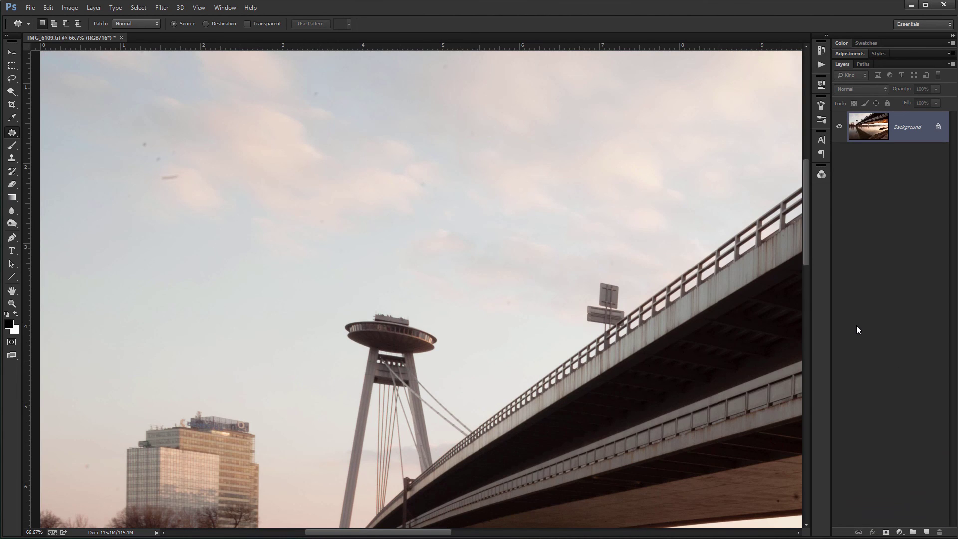